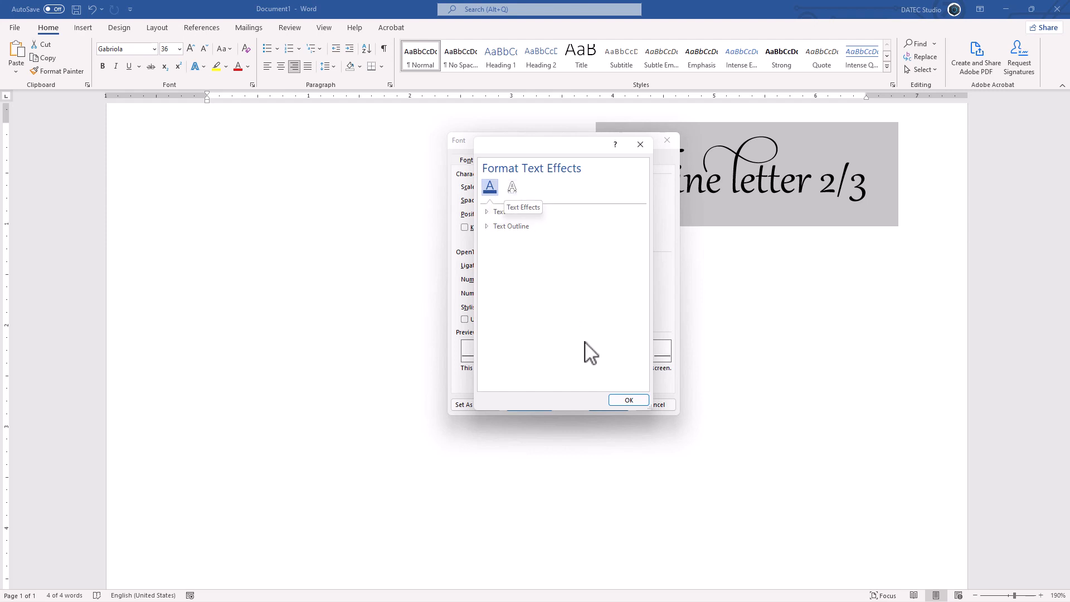
# Step: Close the text effects settings and cancel the Font dialog without applying any changes
pyautogui.click(639, 147)
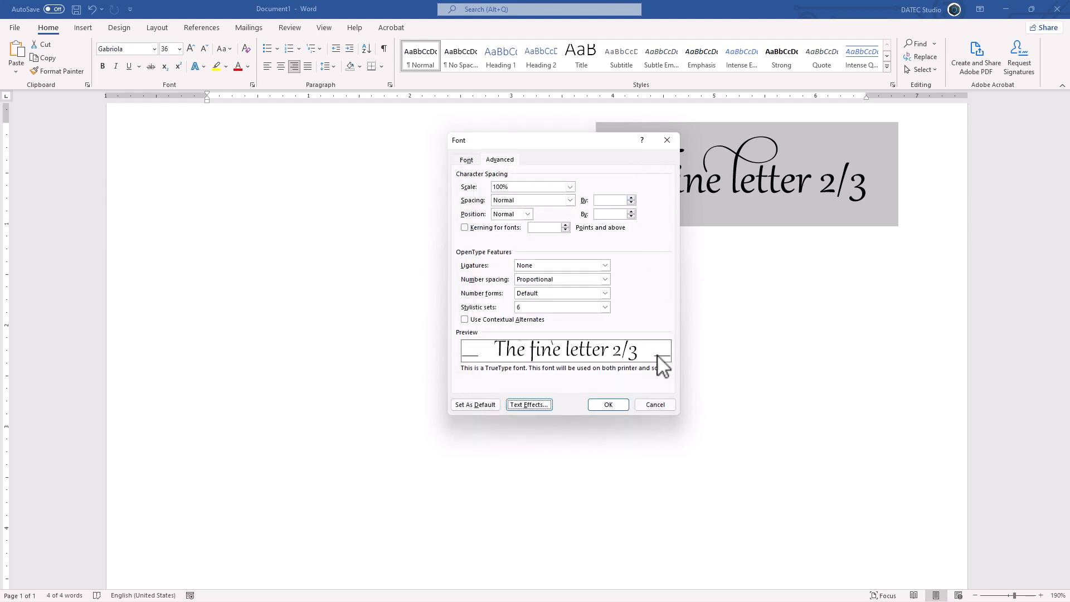
pyautogui.click(657, 403)
# Step: Open the detailed Shadow Options for the selected heading text and close them again
pyautogui.click(204, 67)
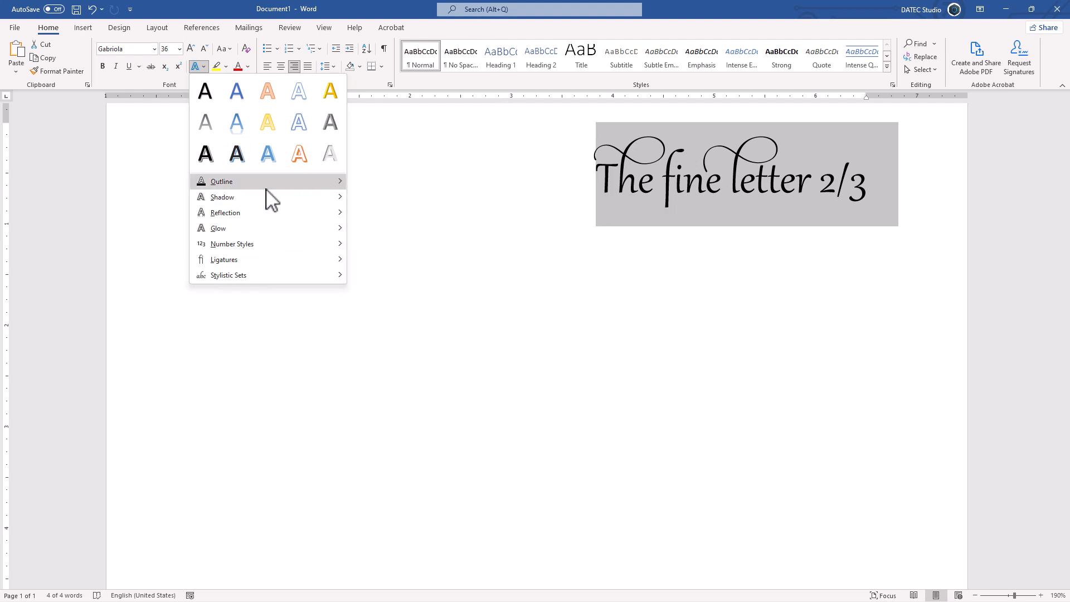
pyautogui.moveTo(258, 201)
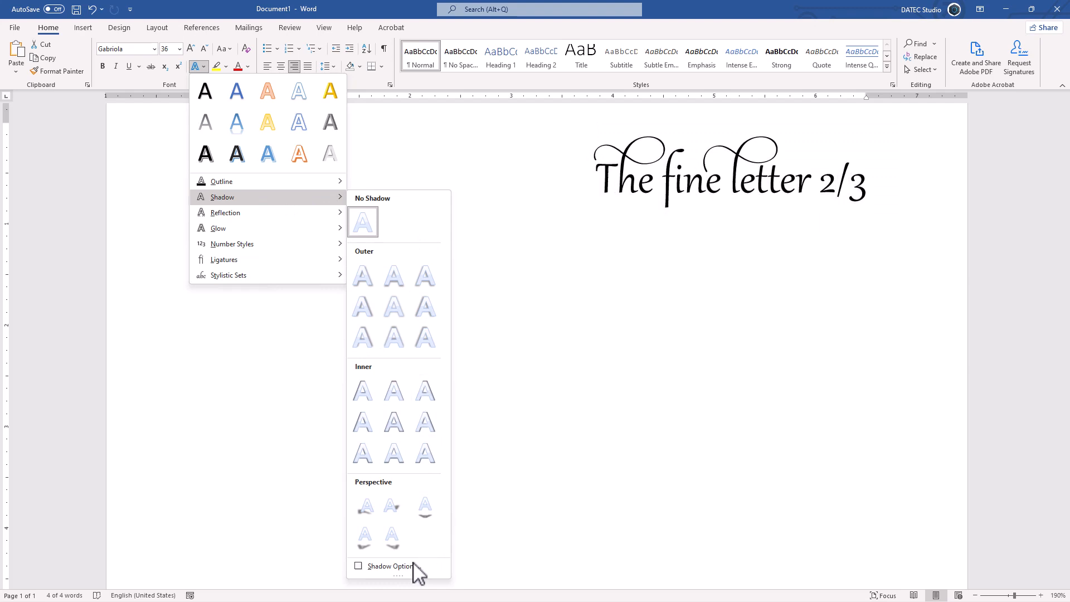
pyautogui.click(397, 568)
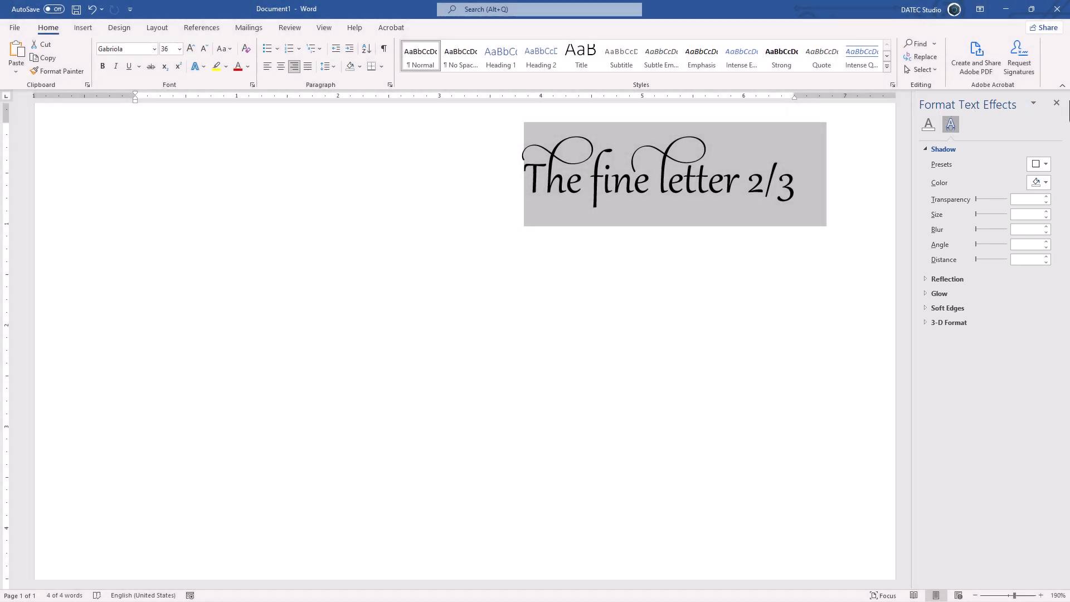
pyautogui.click(1056, 103)
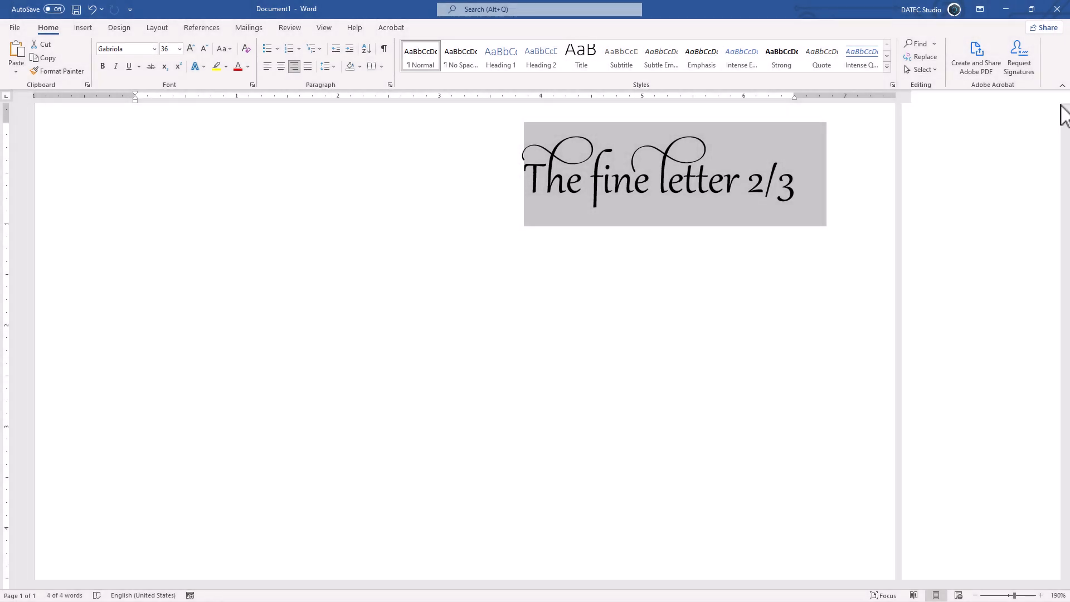
# Step: Search the commands for "text ef" and open Format Text Effects for the selected text
pyautogui.click(543, 10)
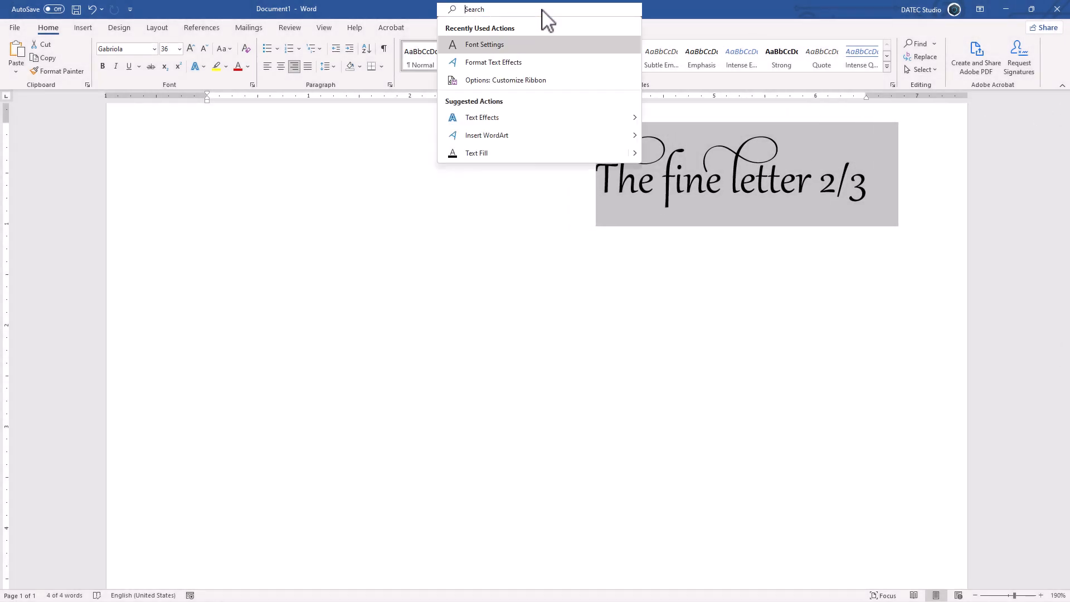
pyautogui.write('text ef')
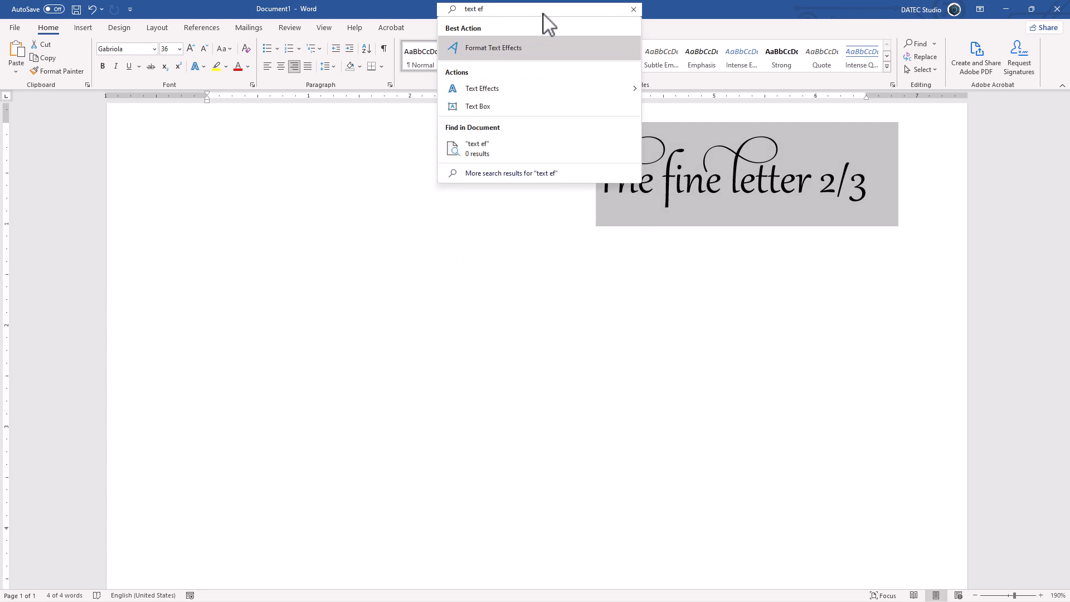
pyautogui.click(492, 54)
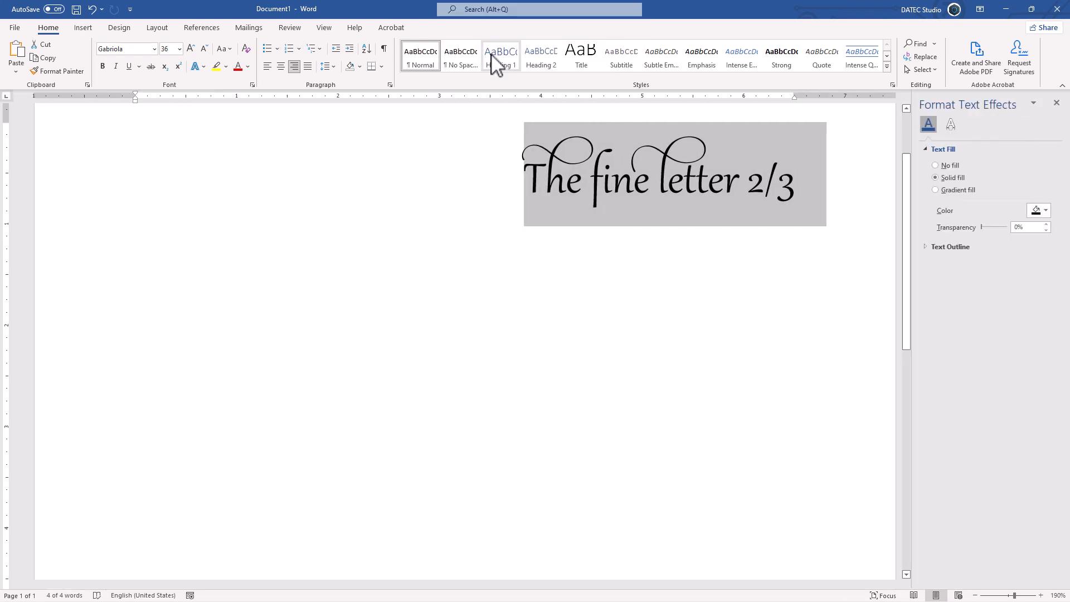
# Step: Try no fill, a light blue solid fill and a gradient fill on the selected text
pyautogui.click(951, 165)
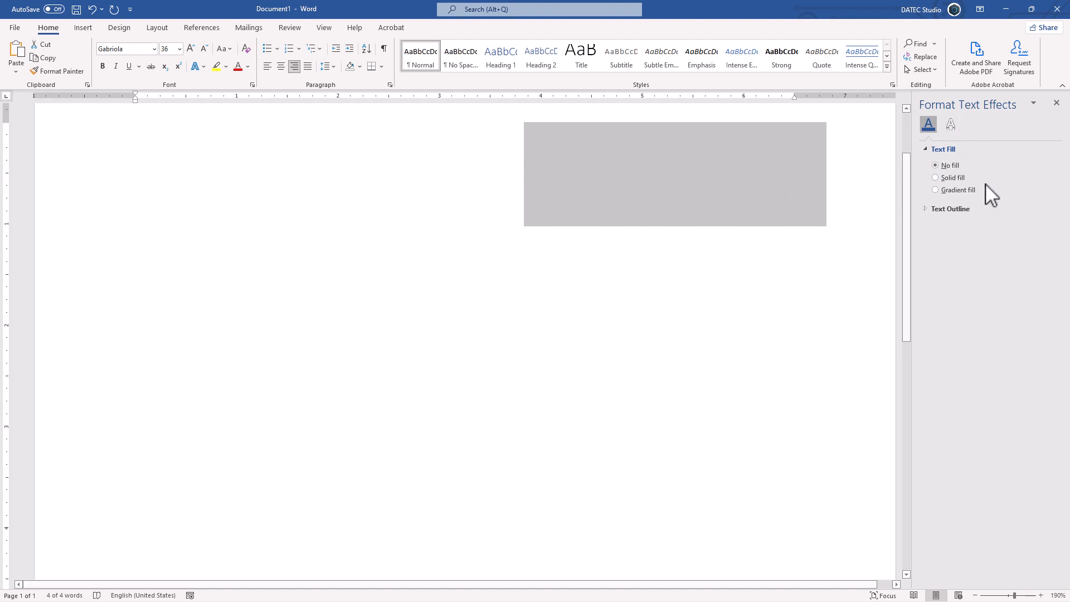
pyautogui.click(952, 178)
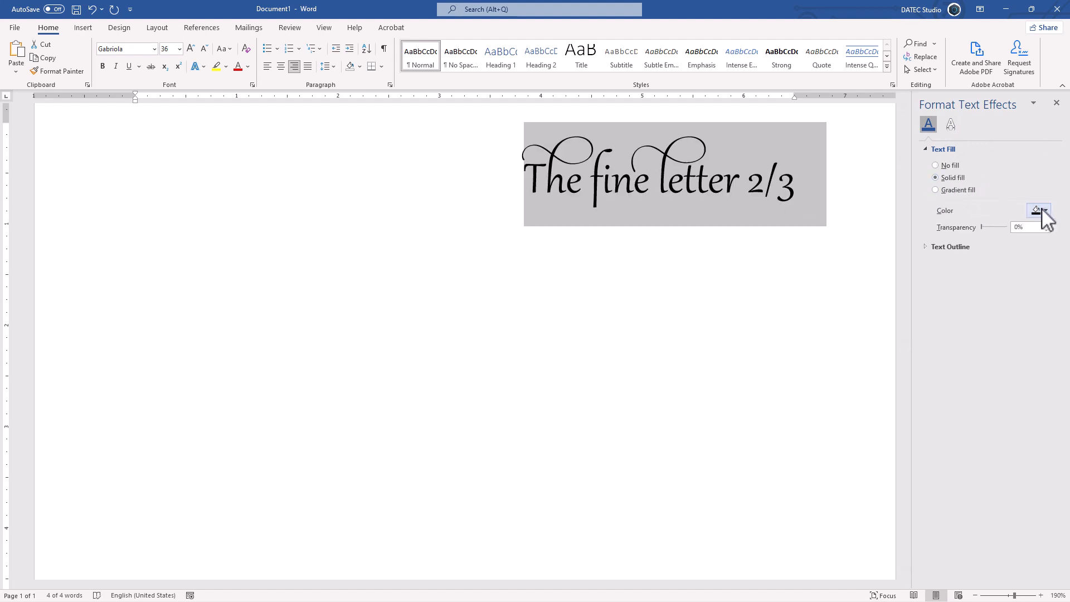
pyautogui.click(1040, 210)
pyautogui.click(1014, 269)
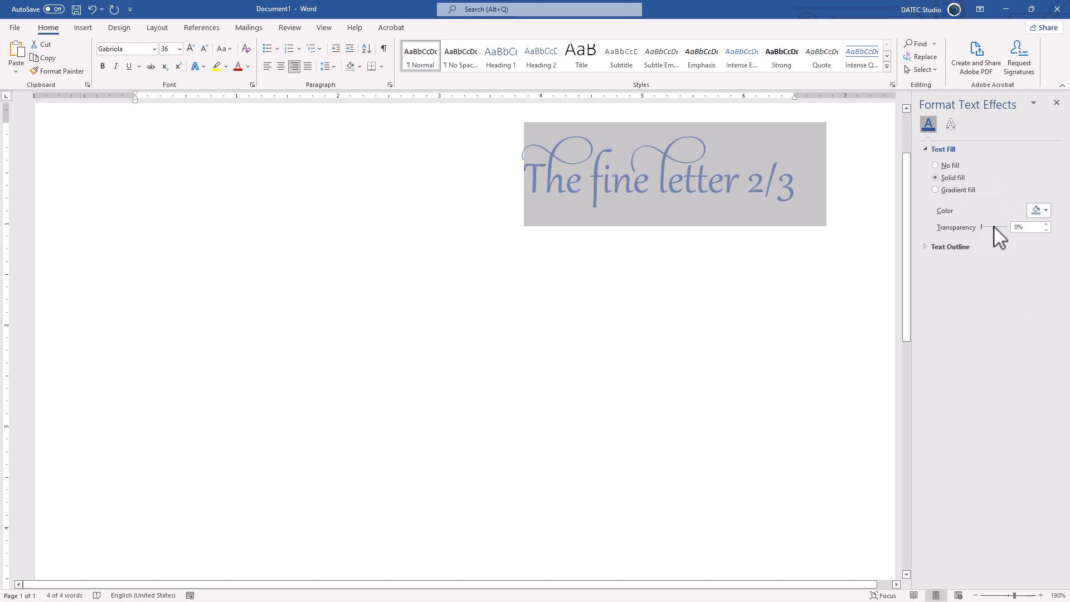
pyautogui.click(951, 189)
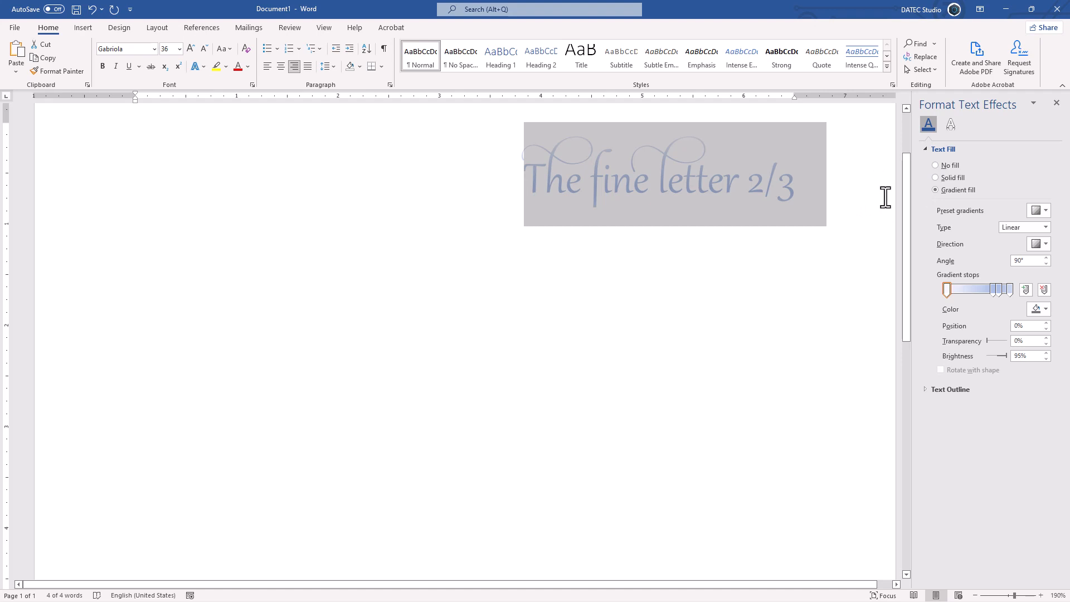
# Step: Return the selected text to a solid fill and open the More Colors dialog for it
pyautogui.click(951, 178)
pyautogui.click(1041, 210)
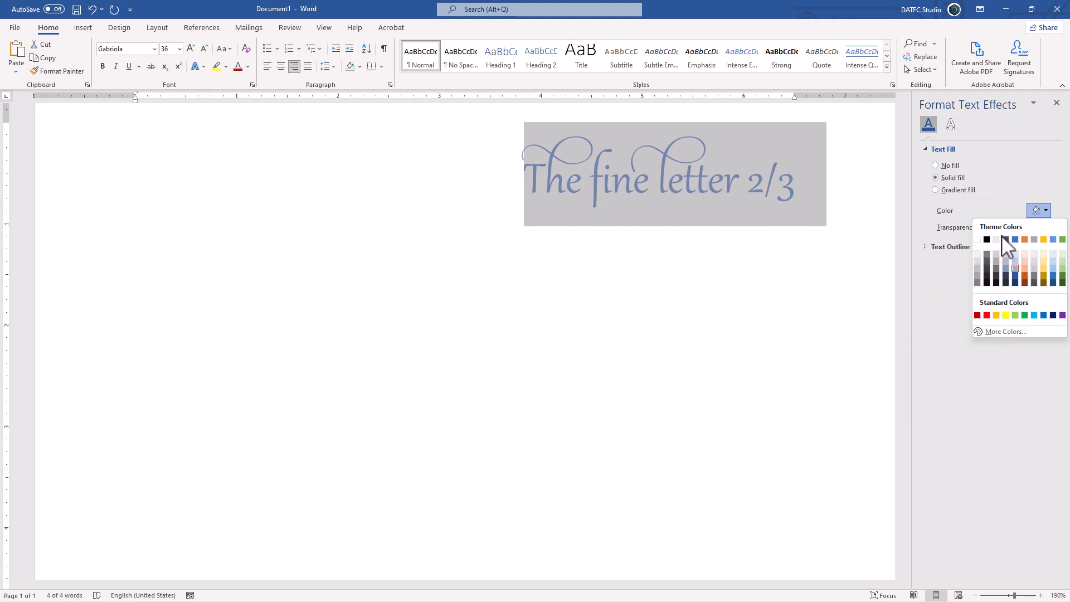
pyautogui.click(1011, 331)
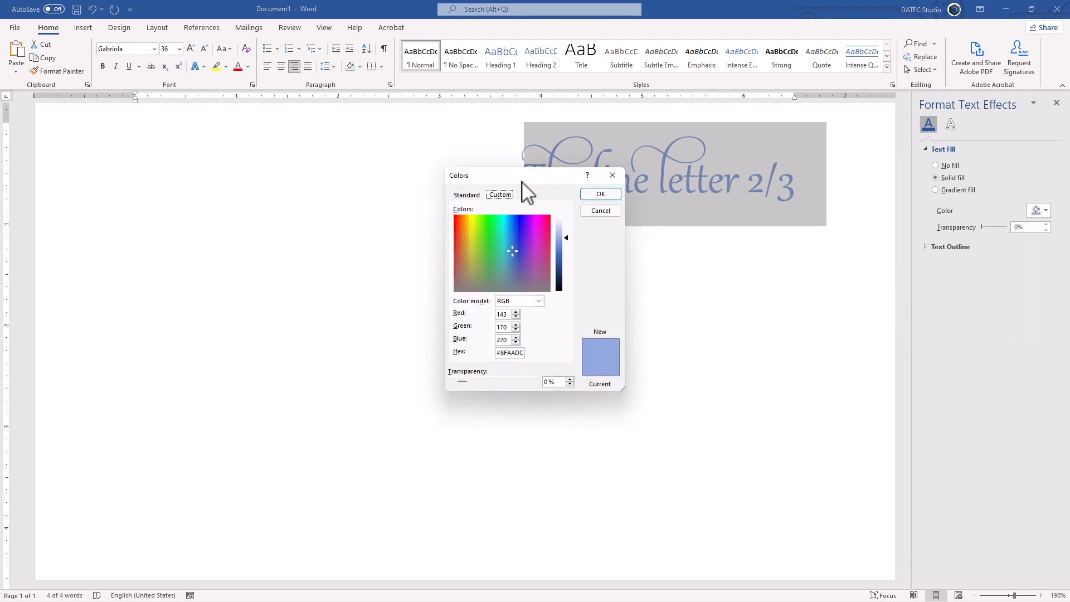
# Step: Pick a light orange from the standard color palette for the text fill
pyautogui.click(469, 195)
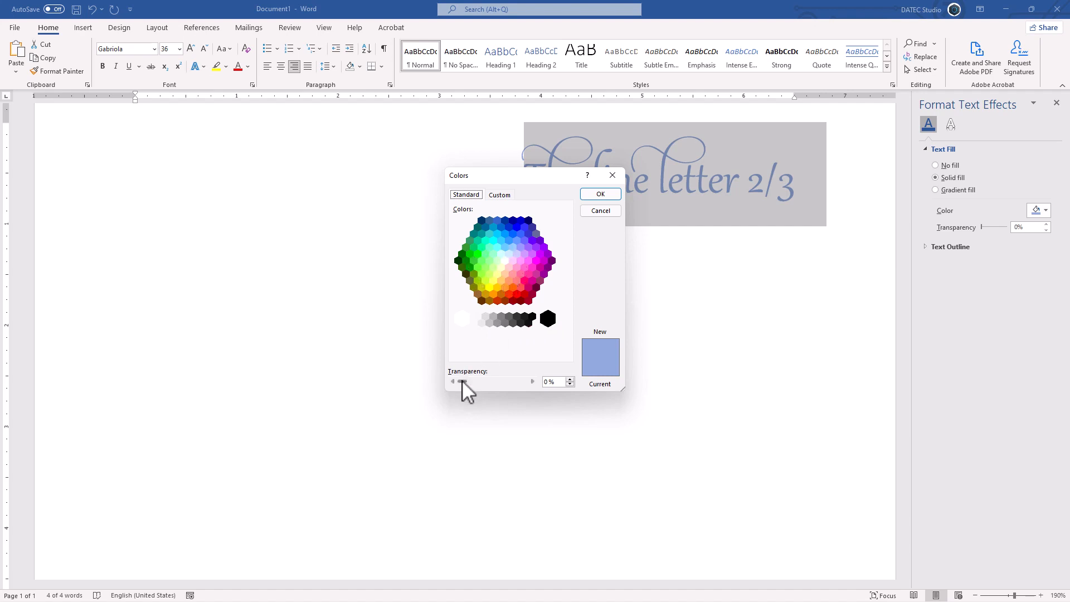
pyautogui.click(550, 382)
pyautogui.moveTo(466, 382); pyautogui.dragTo(483, 382)
pyautogui.click(500, 280)
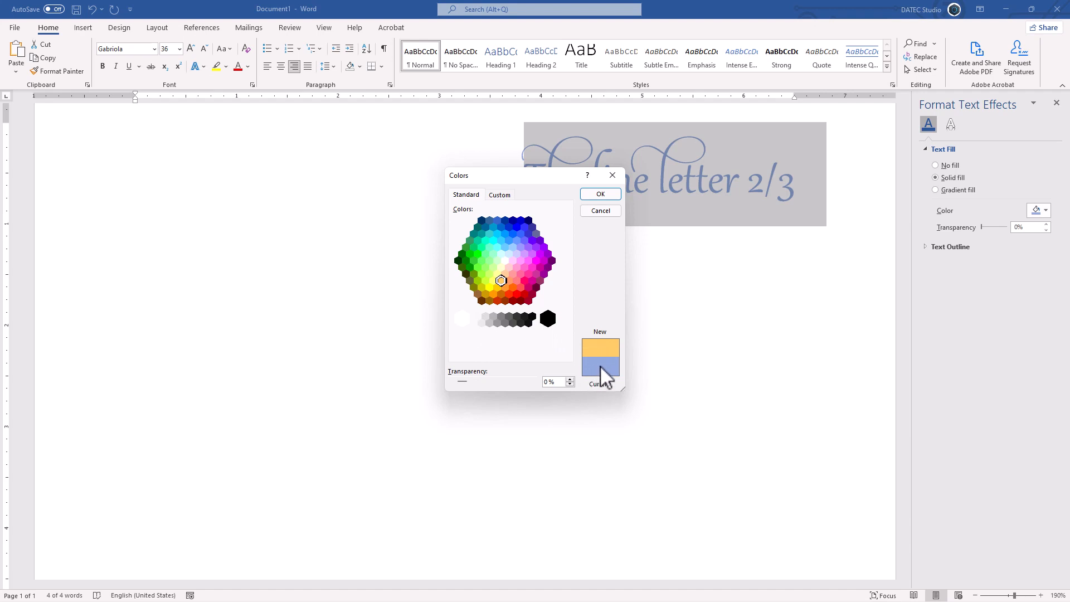
# Step: Show the custom color settings with the RGB color model and select the hex code
pyautogui.click(500, 195)
pyautogui.click(532, 302)
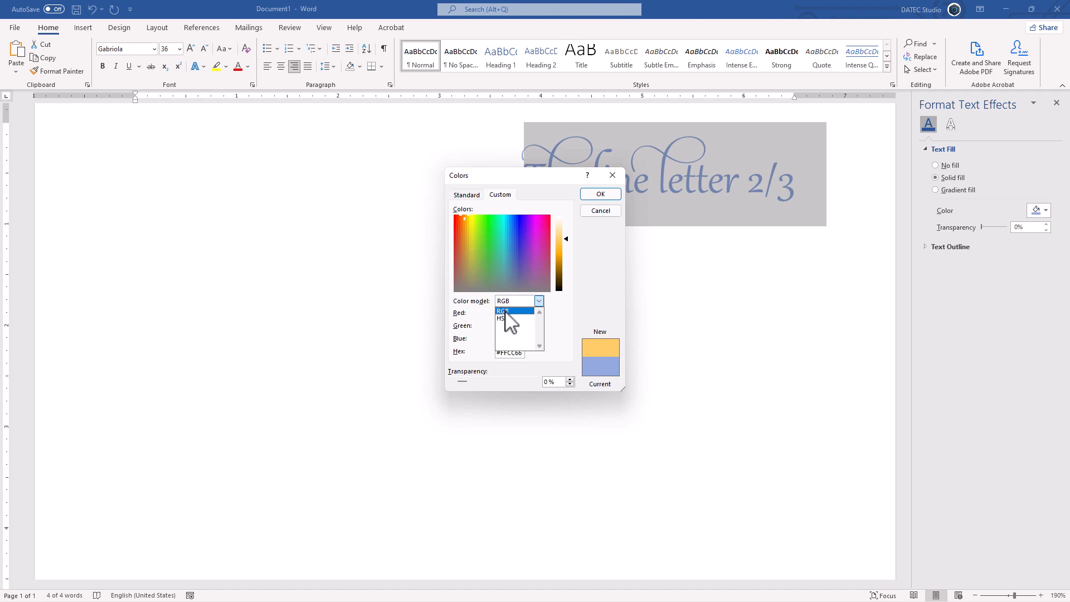
pyautogui.click(508, 311)
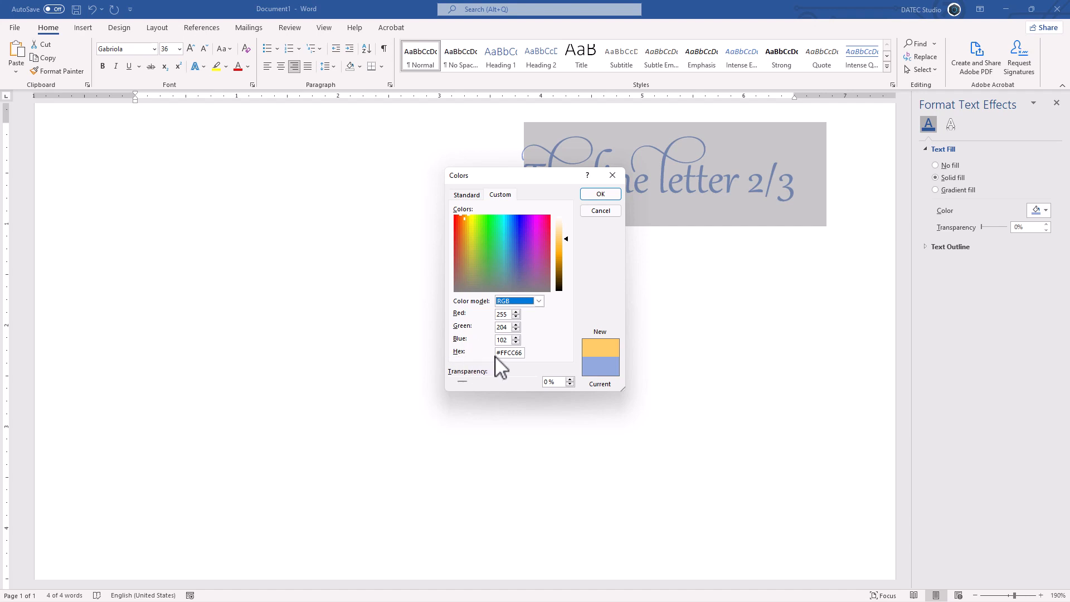
pyautogui.moveTo(502, 357); pyautogui.dragTo(525, 358)
pyautogui.click(524, 353)
pyautogui.moveTo(524, 353); pyautogui.dragTo(490, 354)
# Step: Mix pure red by keeping Red at 255 and setting Green and Blue to 0
pyautogui.moveTo(496, 315); pyautogui.dragTo(511, 315)
pyautogui.doubleClick(503, 327)
pyautogui.write('0')
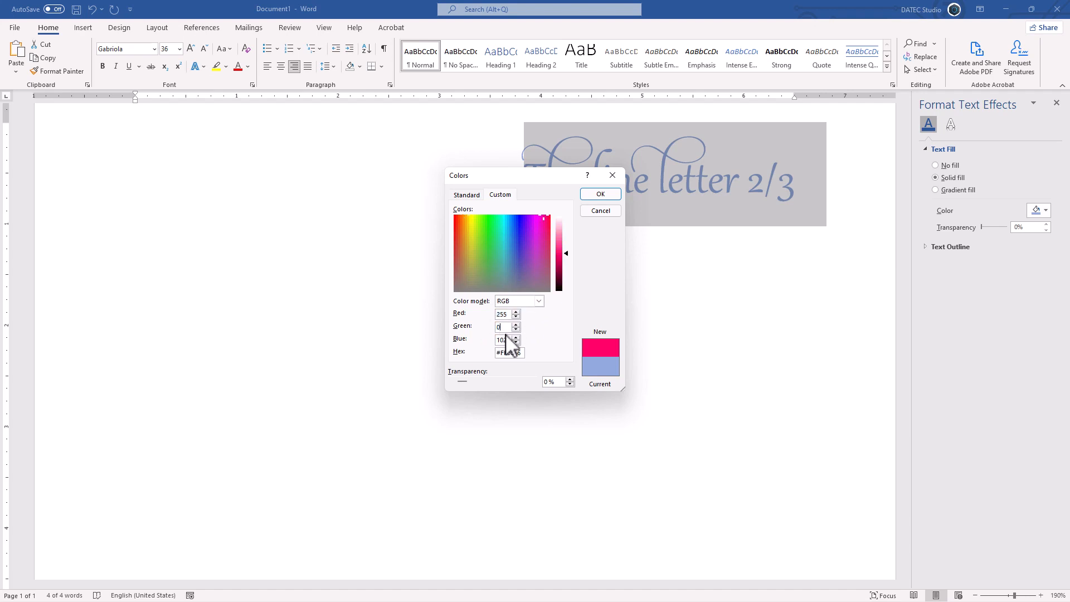
pyautogui.doubleClick(504, 340)
pyautogui.write('0')
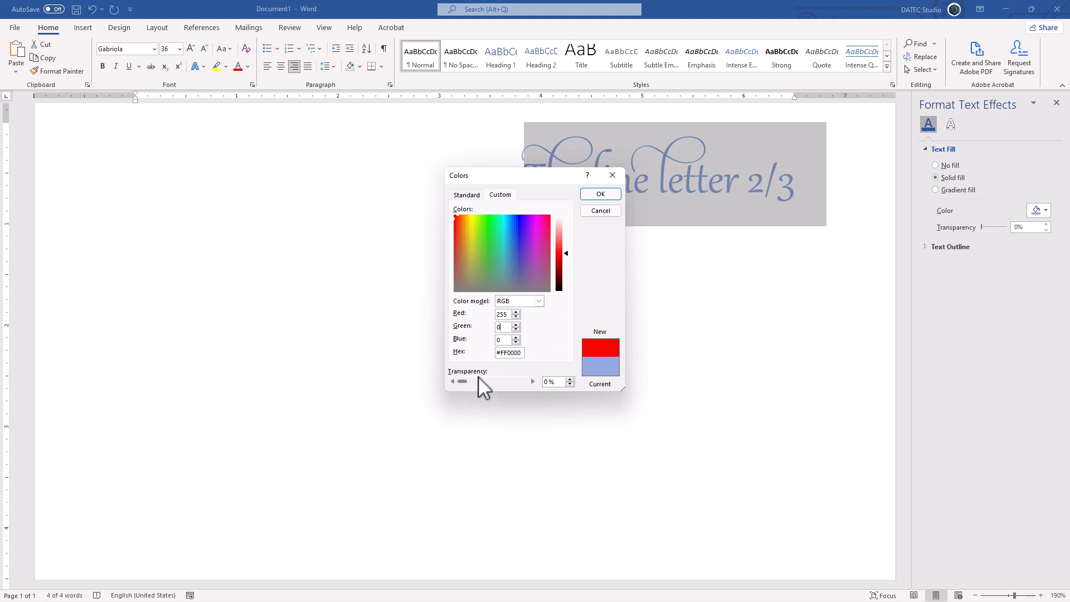
# Step: Switch the color model to HSL and raise the hue to 46
pyautogui.click(539, 301)
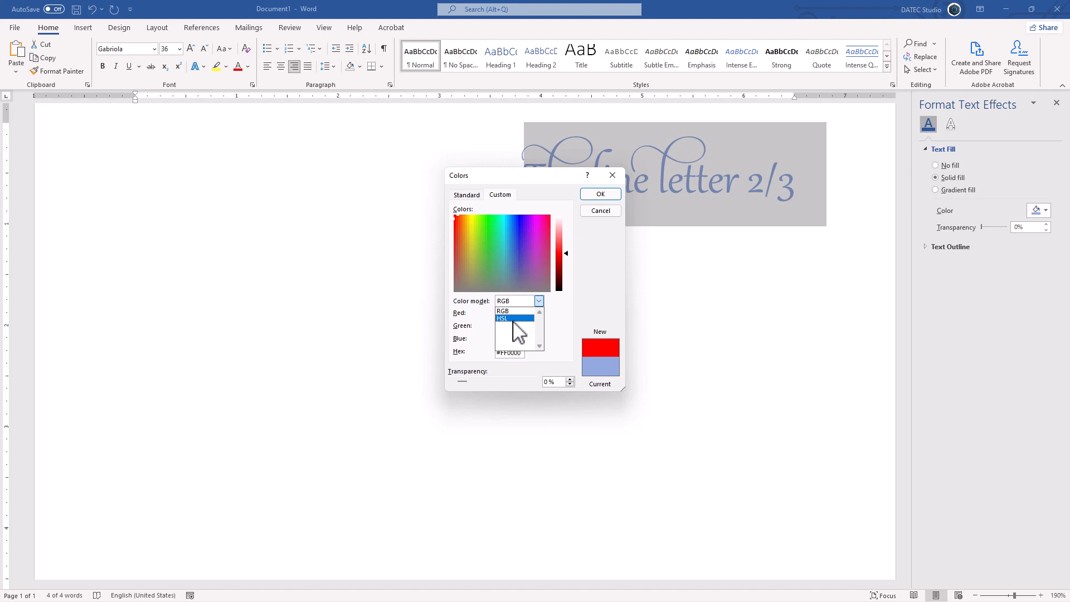
pyautogui.click(509, 319)
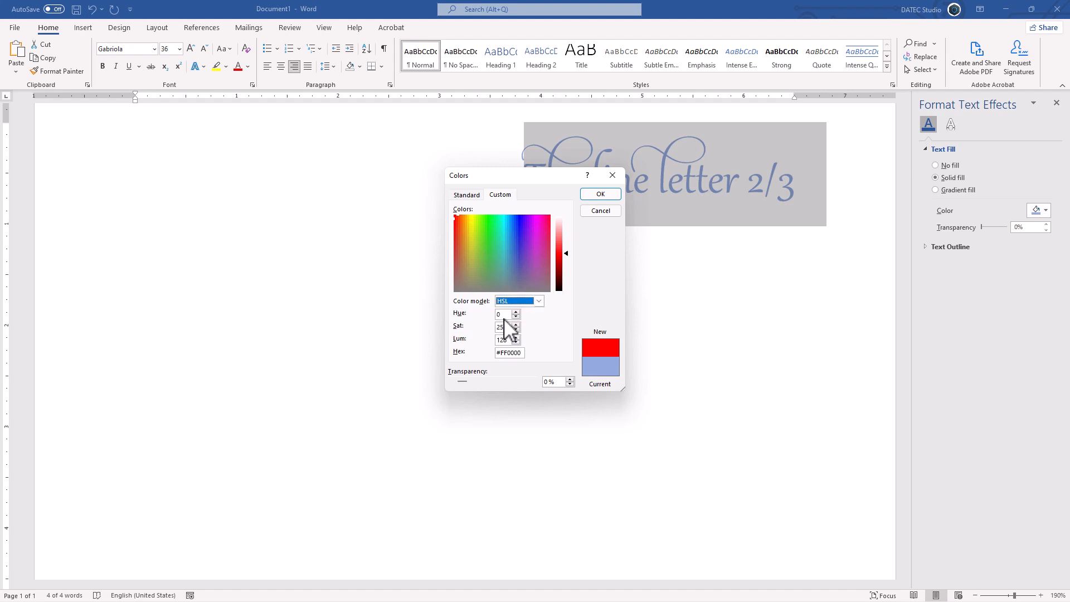
pyautogui.click(515, 312)
pyautogui.moveTo(515, 312); pyautogui.dragTo(515, 313)
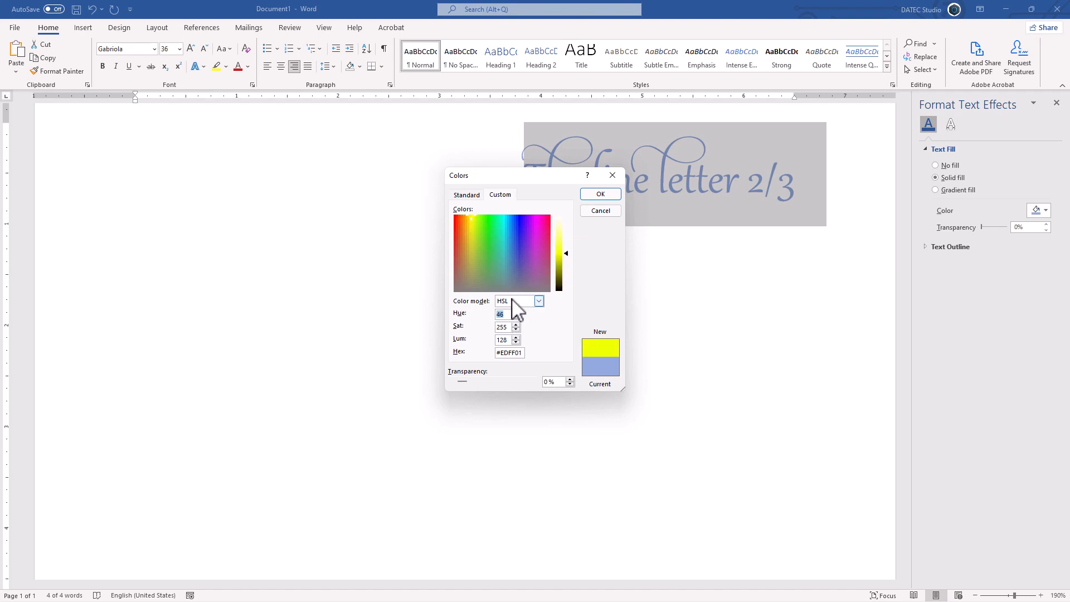
# Step: Pick a muted yellow in the color spectrum, and adjust the hue to 121 and the saturation to 36
pyautogui.moveTo(471, 236); pyautogui.dragTo(470, 245)
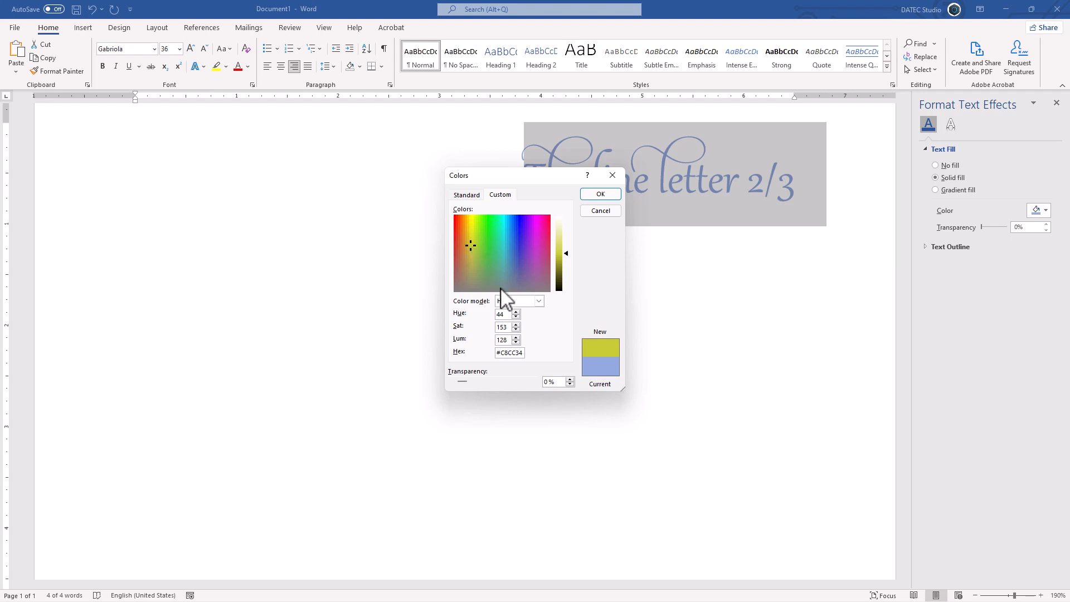
pyautogui.moveTo(517, 312); pyautogui.dragTo(515, 329)
pyautogui.click(516, 325)
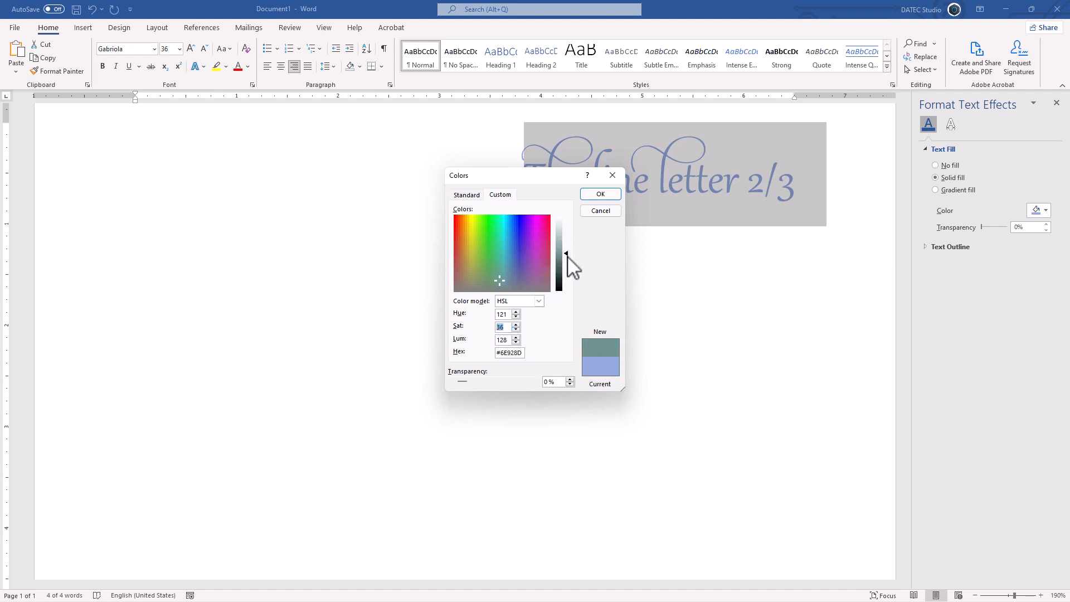
# Step: Lower the custom color's luminance to 0, and raise it to 255
pyautogui.moveTo(566, 254)
pyautogui.mouseDown()
pyautogui.moveTo(566, 222)
pyautogui.moveTo(567, 262)
pyautogui.mouseUp()
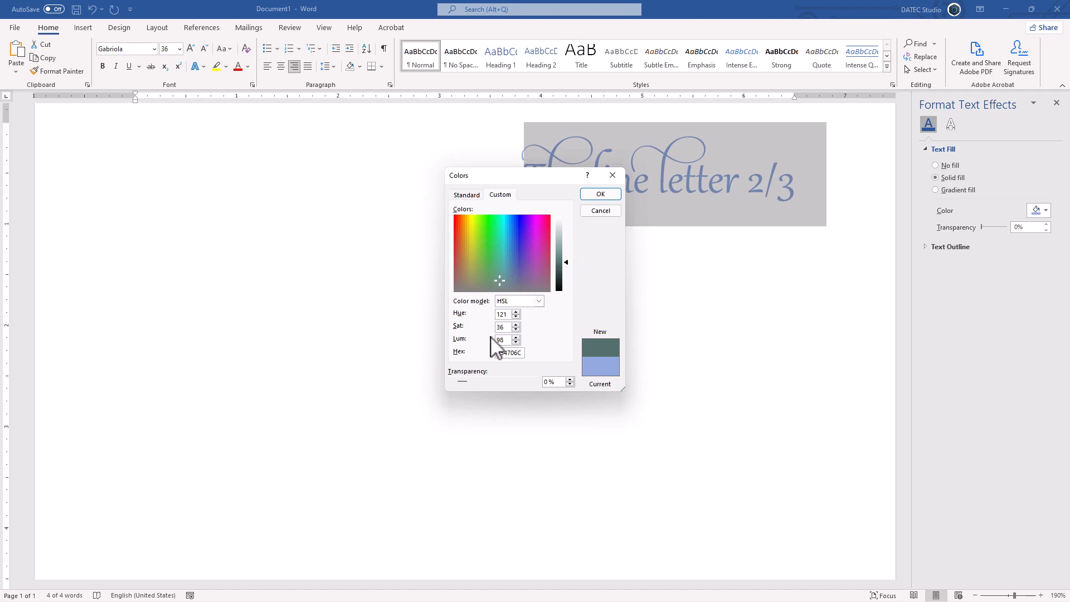
pyautogui.click(515, 342)
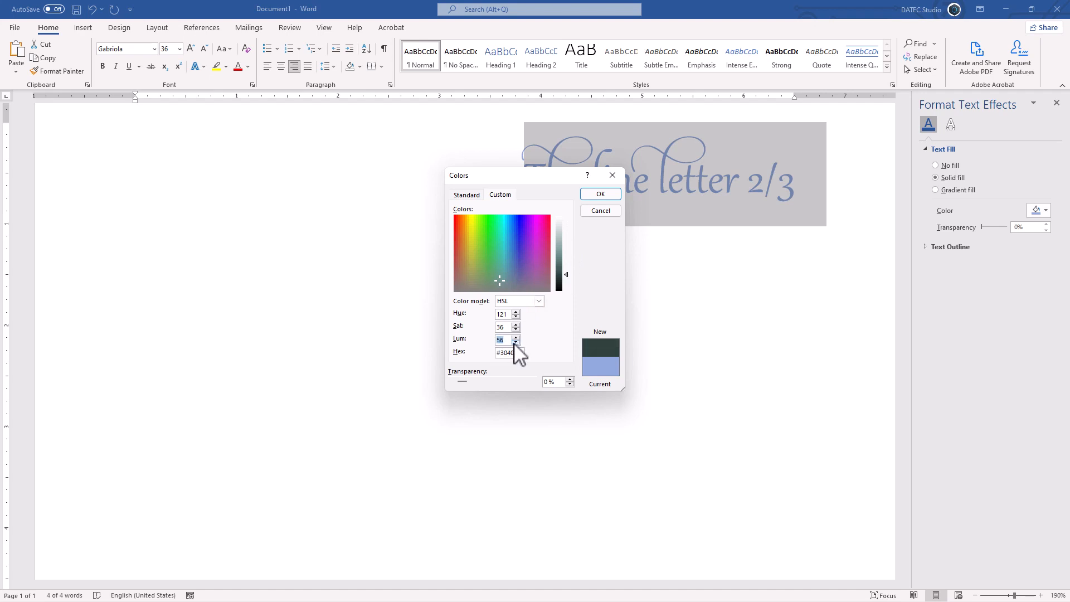
pyautogui.click(515, 342)
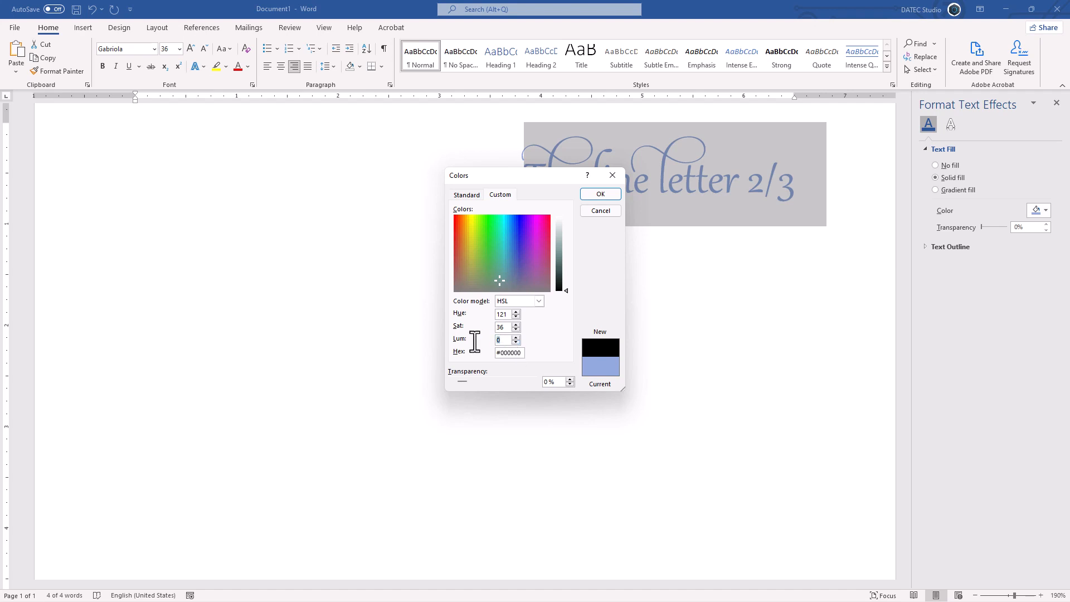
pyautogui.write('255')
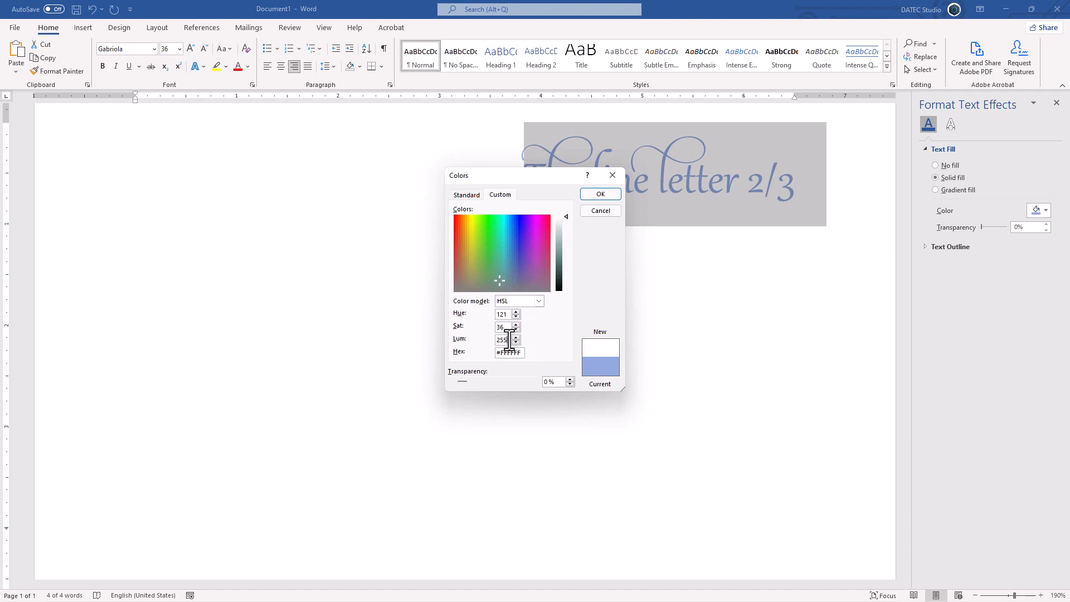
pyautogui.moveTo(490, 341); pyautogui.dragTo(506, 341)
# Step: Switch the color model back to RGB, set Red and Green to 0 with Blue at 255, and apply the color to the text
pyautogui.click(538, 302)
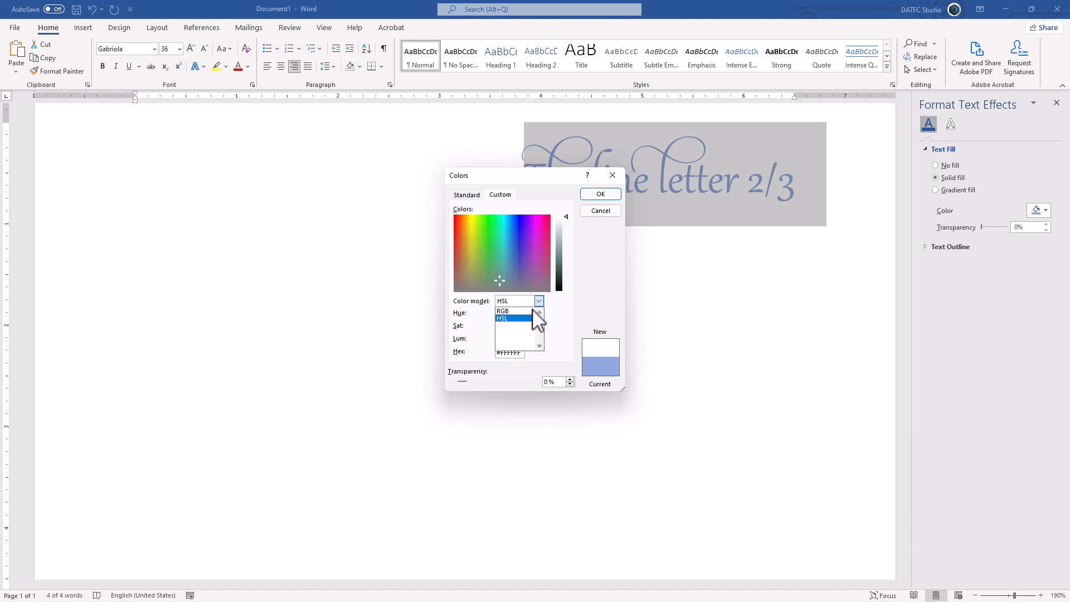
pyautogui.click(515, 312)
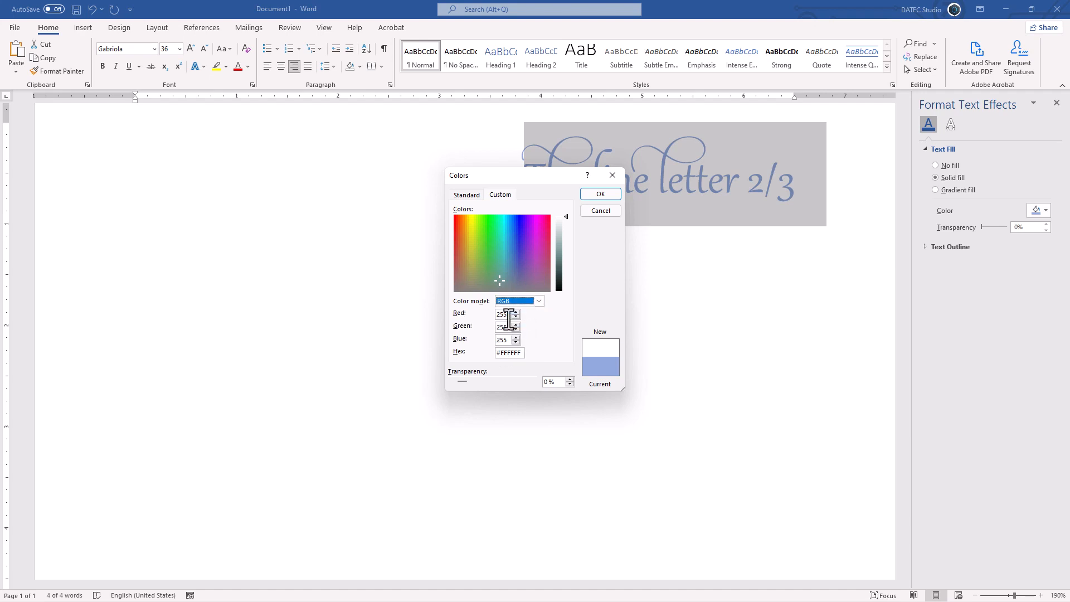
pyautogui.doubleClick(503, 315)
pyautogui.write('0')
pyautogui.doubleClick(503, 327)
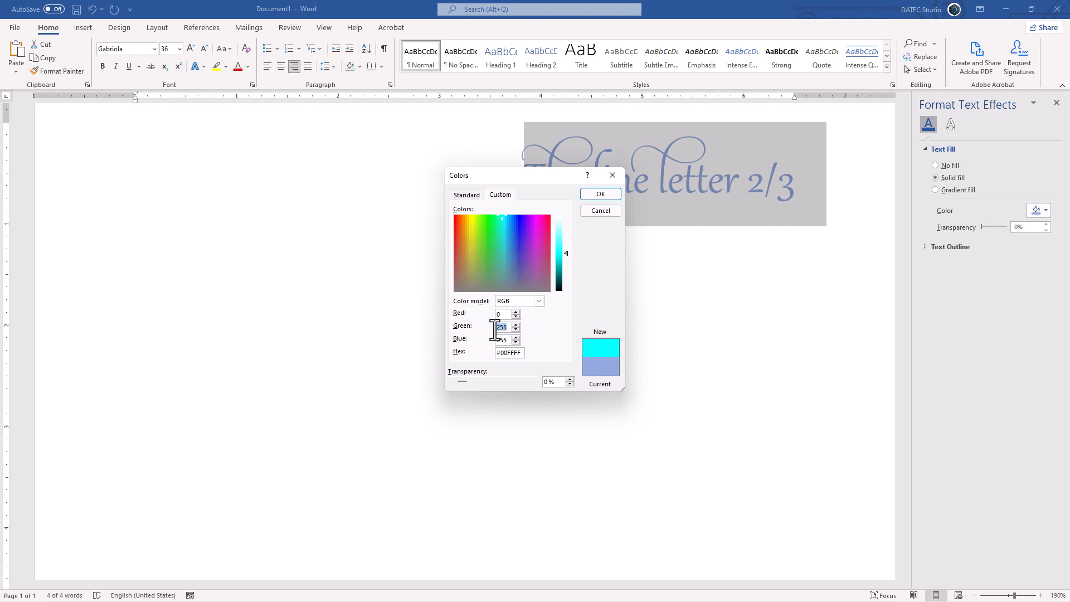
pyautogui.write('0')
pyautogui.press('Tab')
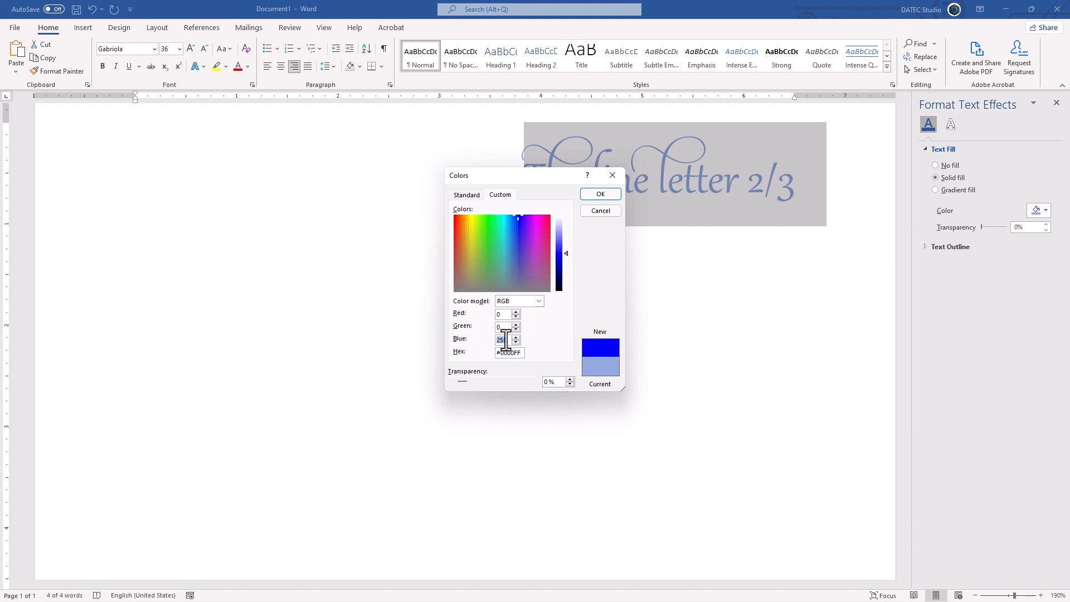
pyautogui.click(600, 193)
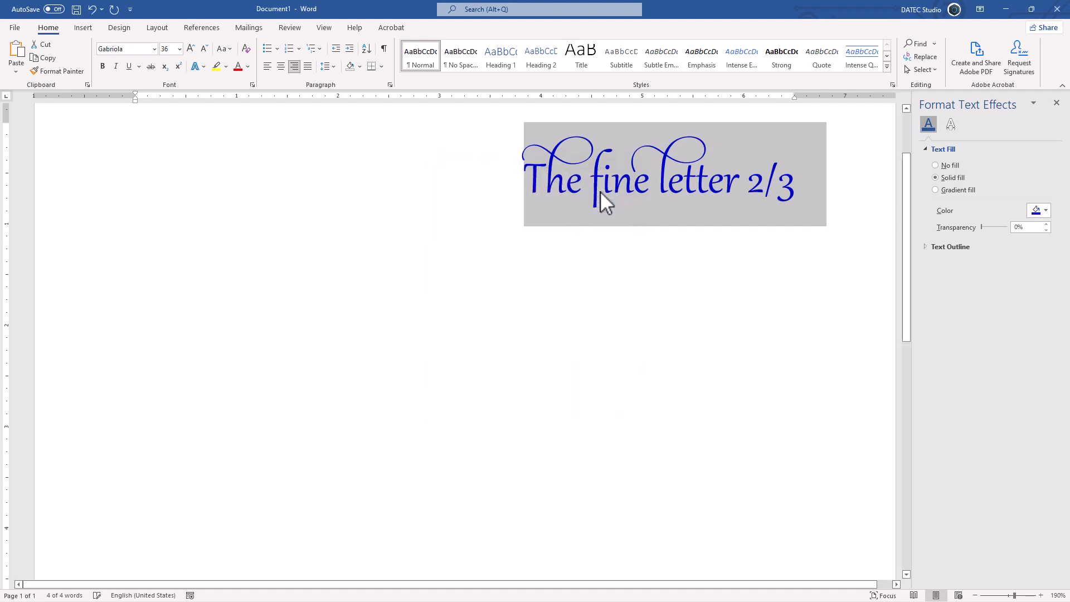